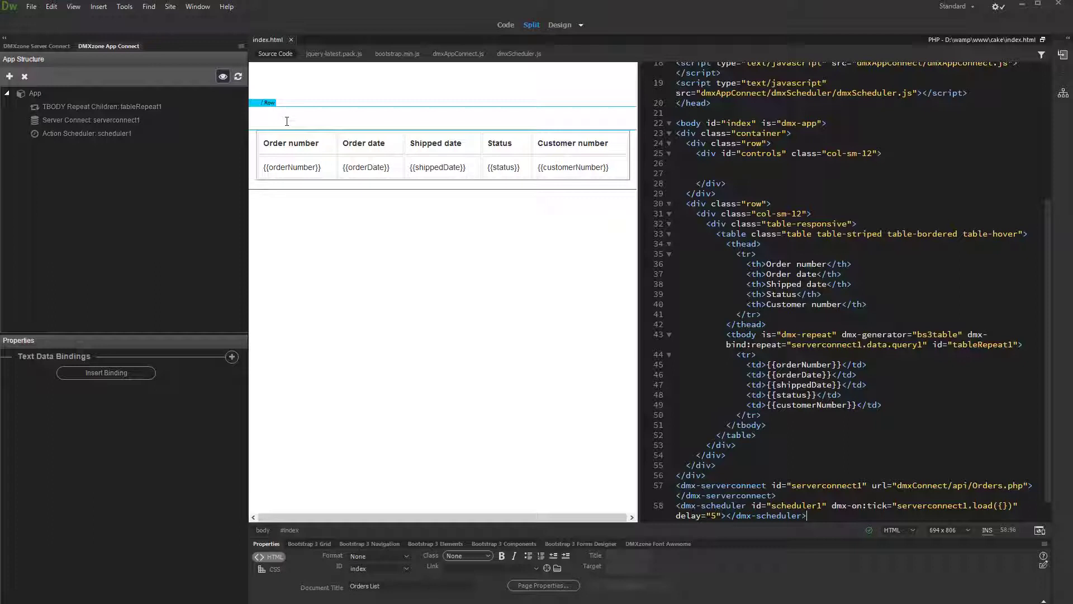
Step: Insert a Bootstrap 3 Progress Bar into the empty controls row above the orders table
click(286, 121)
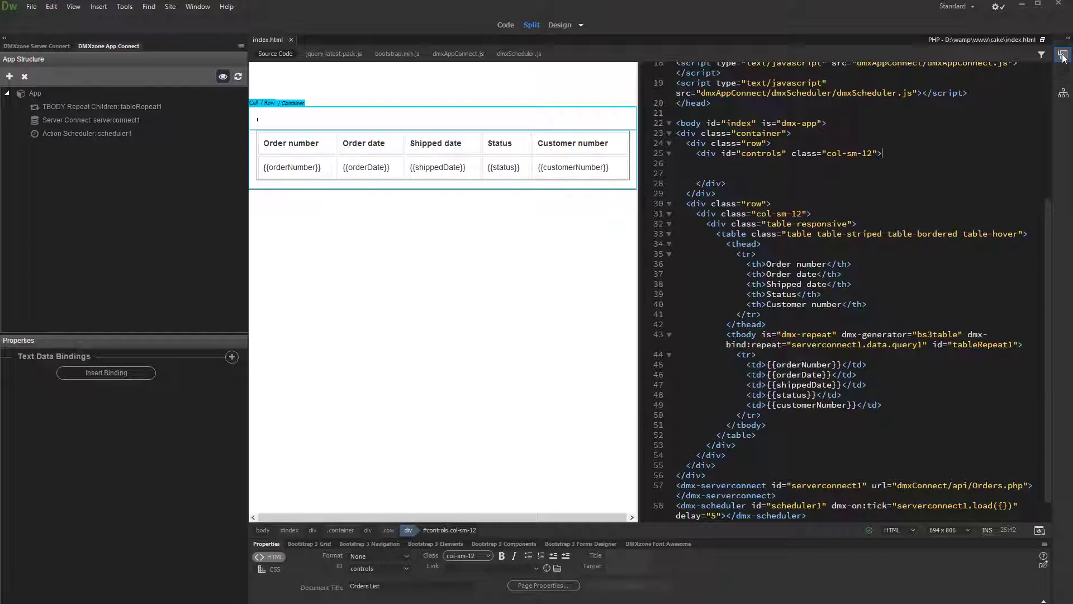
click(1062, 55)
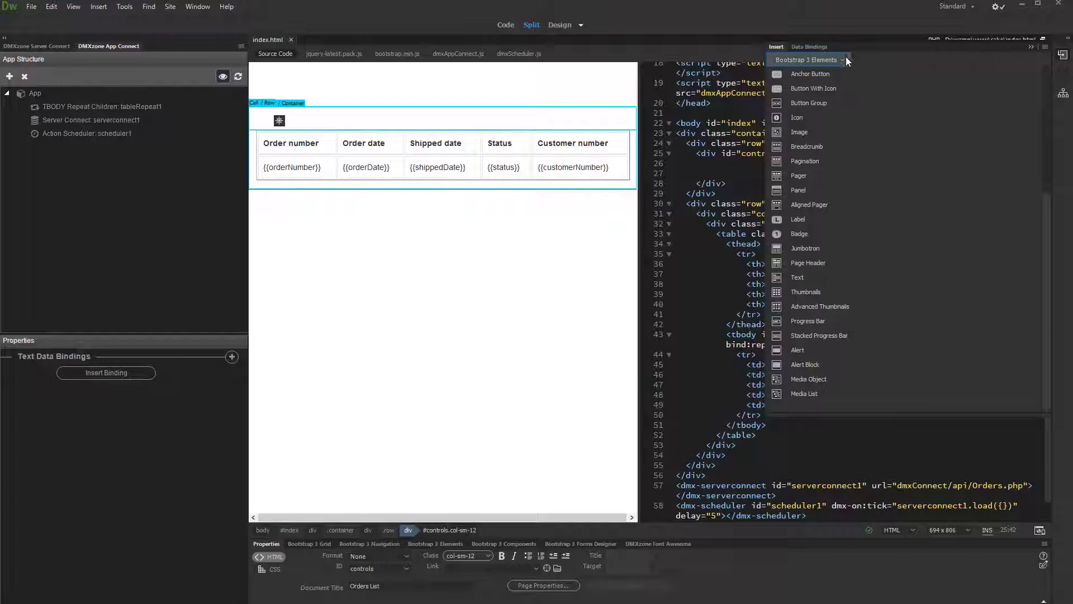
click(825, 326)
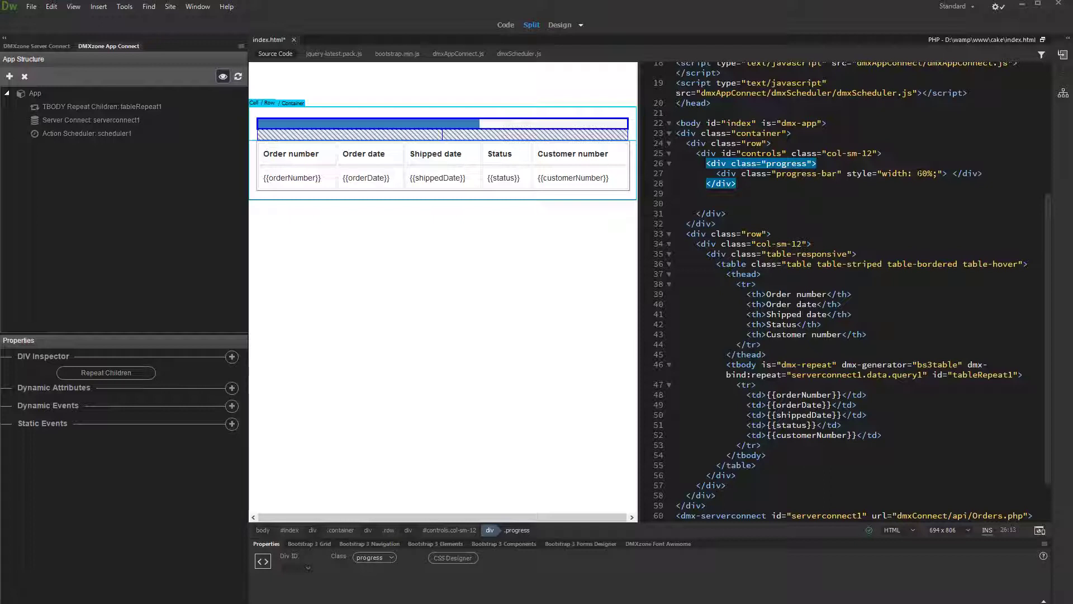
Step: Change the progress bar's inline width on line 27 from 60% to 0
drag(917, 173, 932, 174)
text(0)
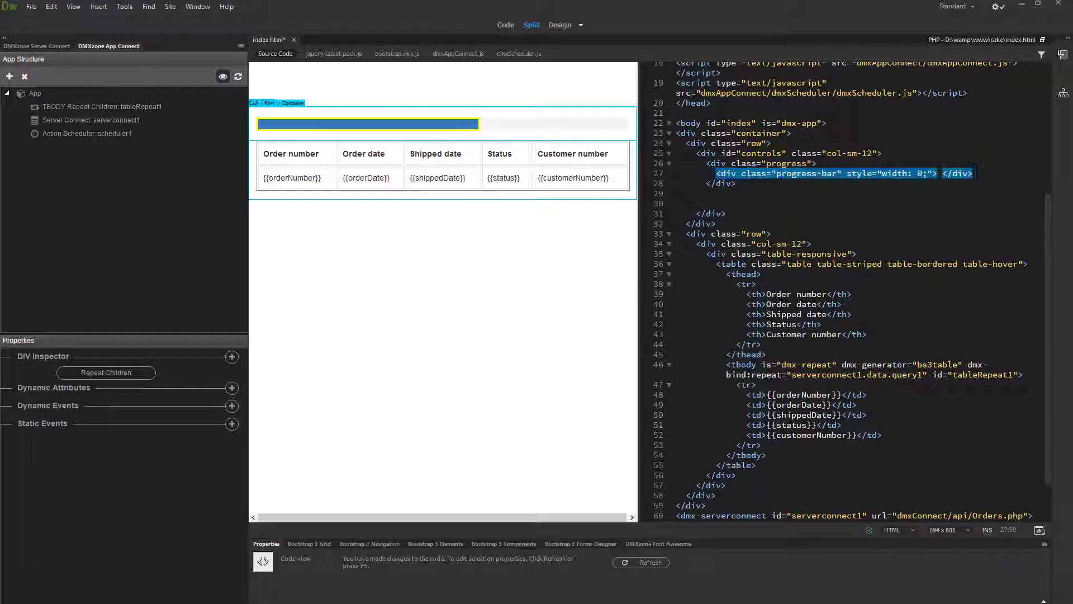
Step: Add a dynamic Style attribute named width to the progress bar, and bring up data bindings for its value
click(233, 390)
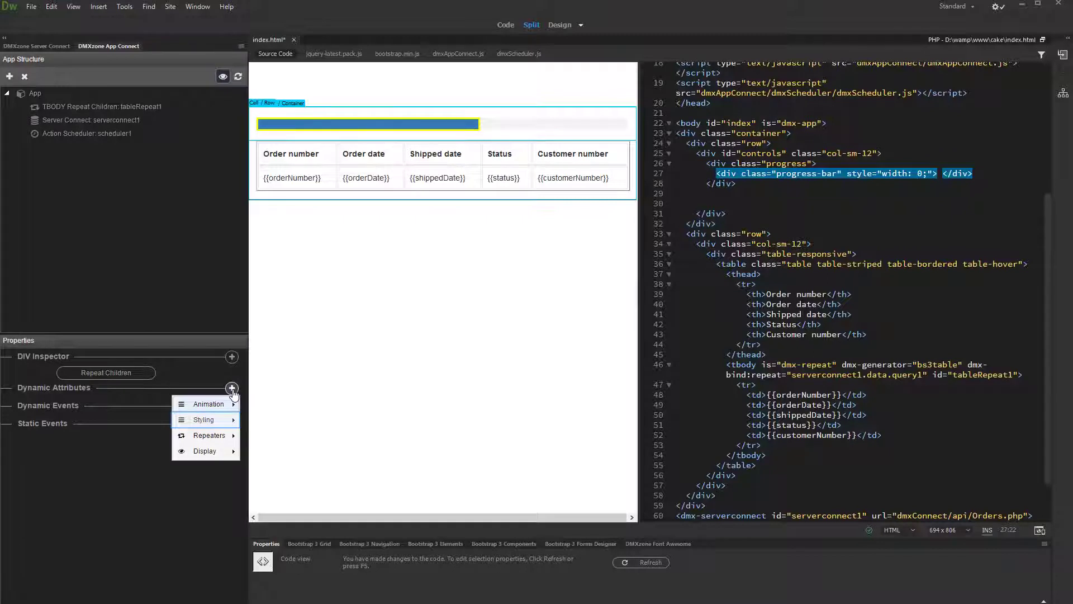
mouse_move(204, 419)
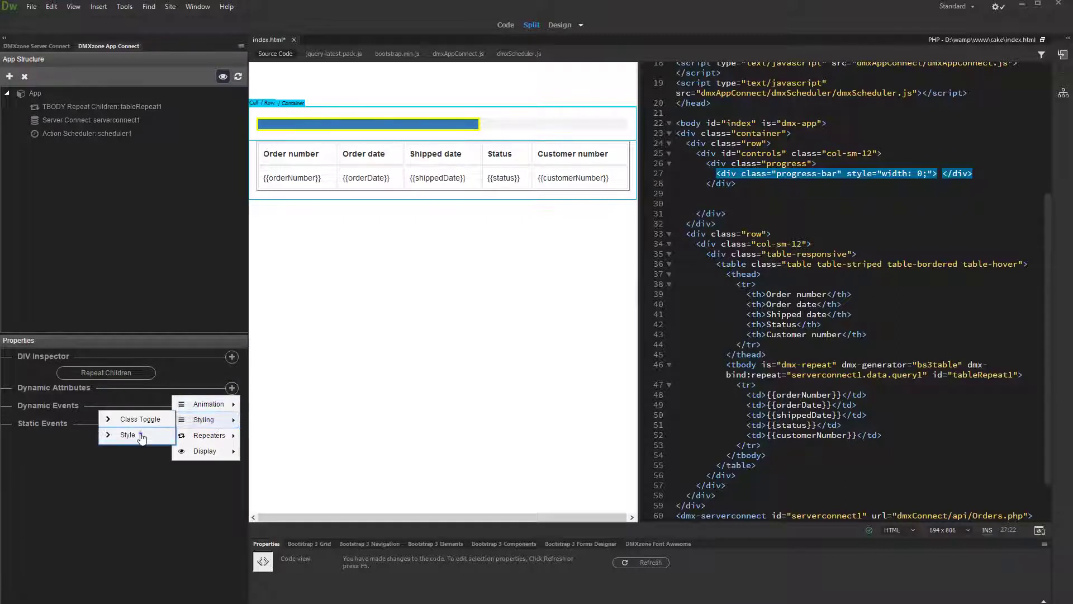
click(141, 437)
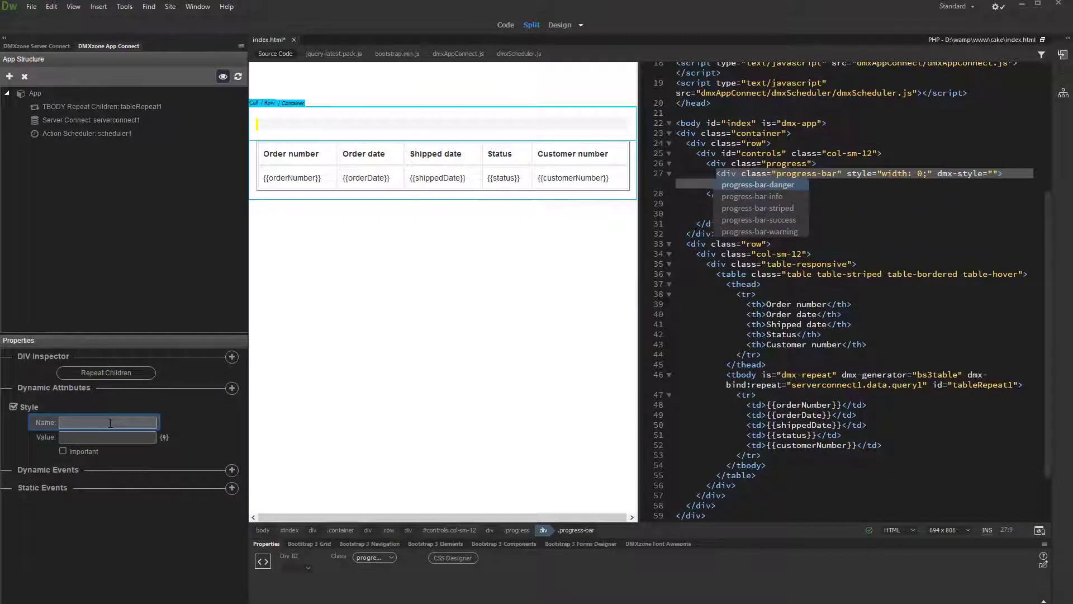
text(width)
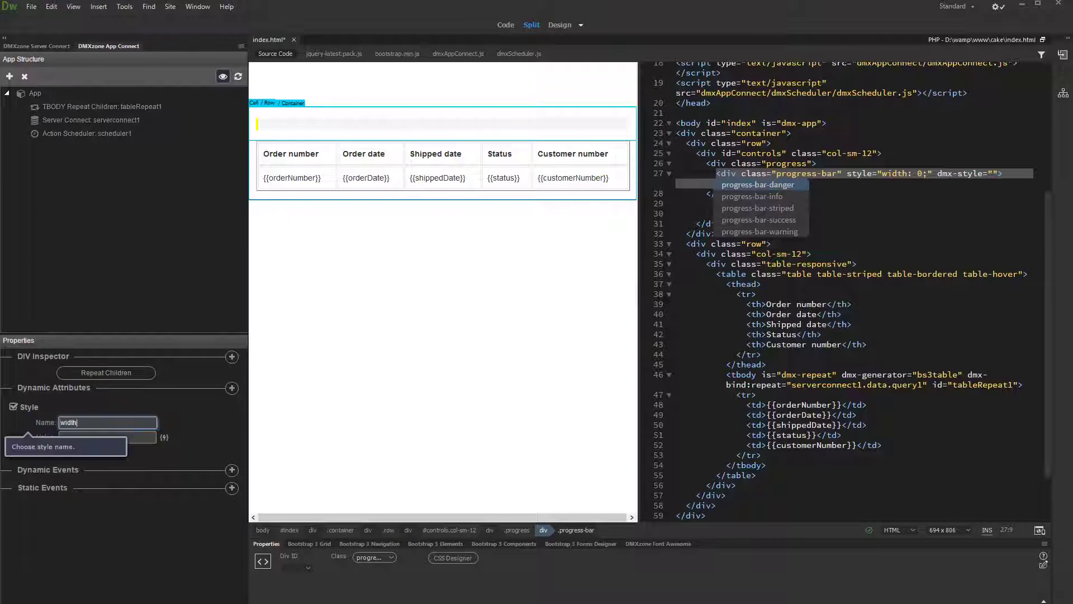
key(Return)
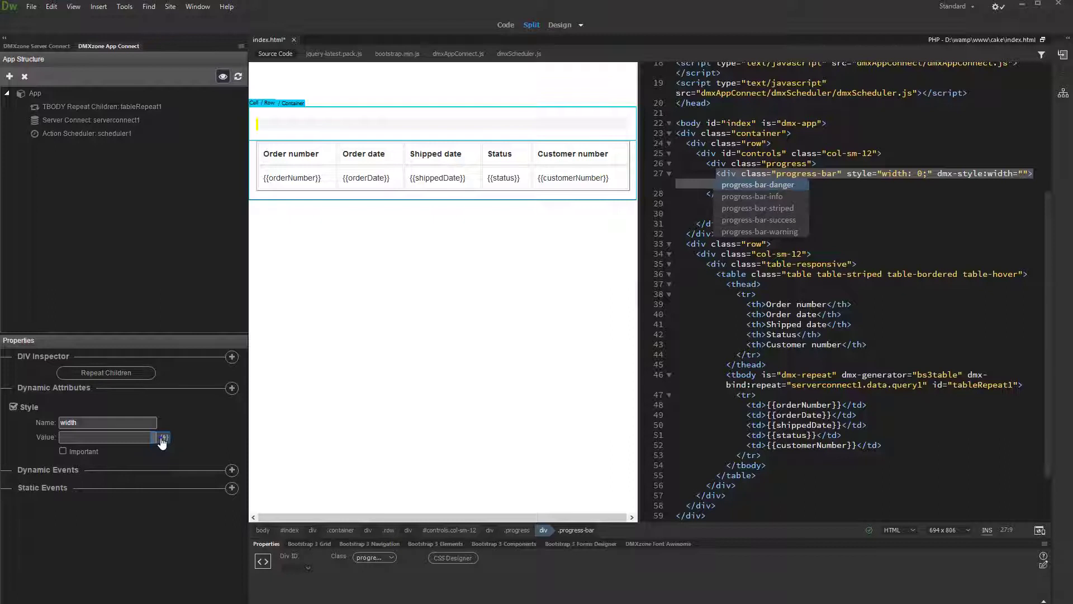
click(163, 438)
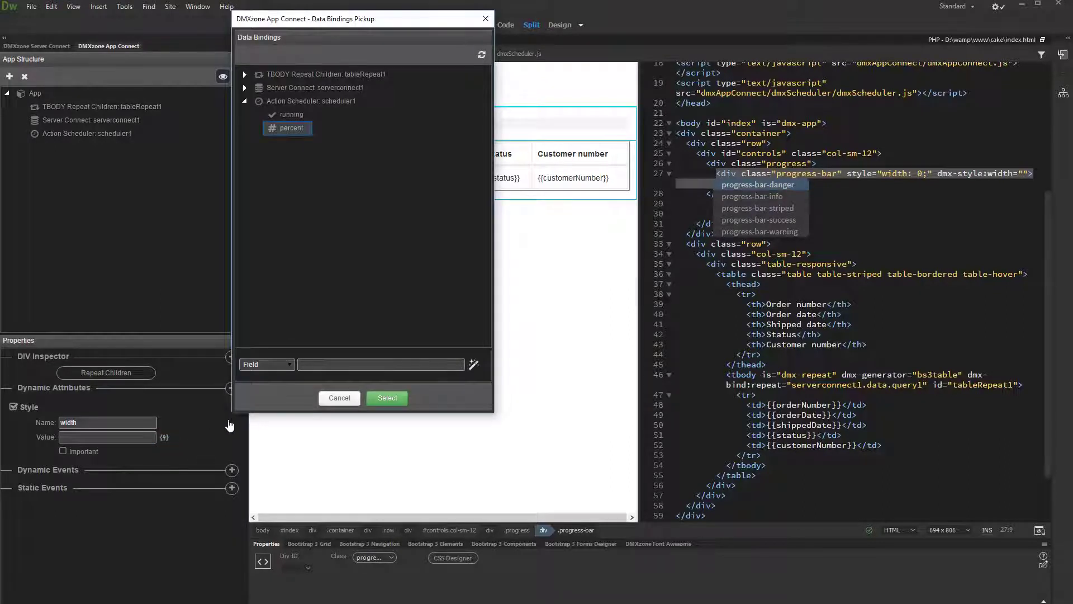
Step: Set the width value to scheduler1.percent with +'%' appended to the expression
click(321, 129)
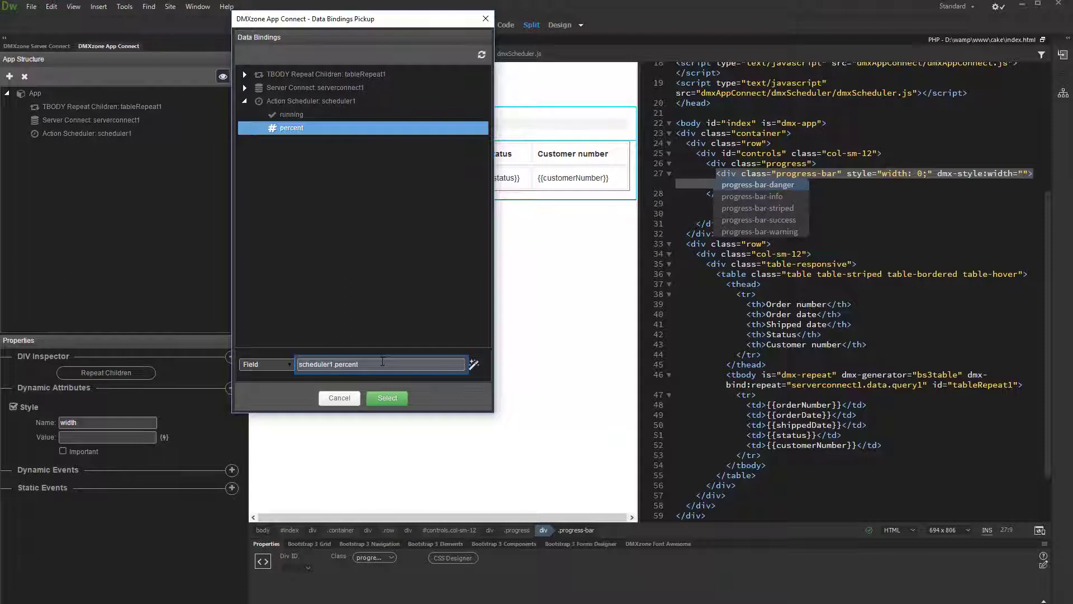
click(383, 362)
text(+'%)
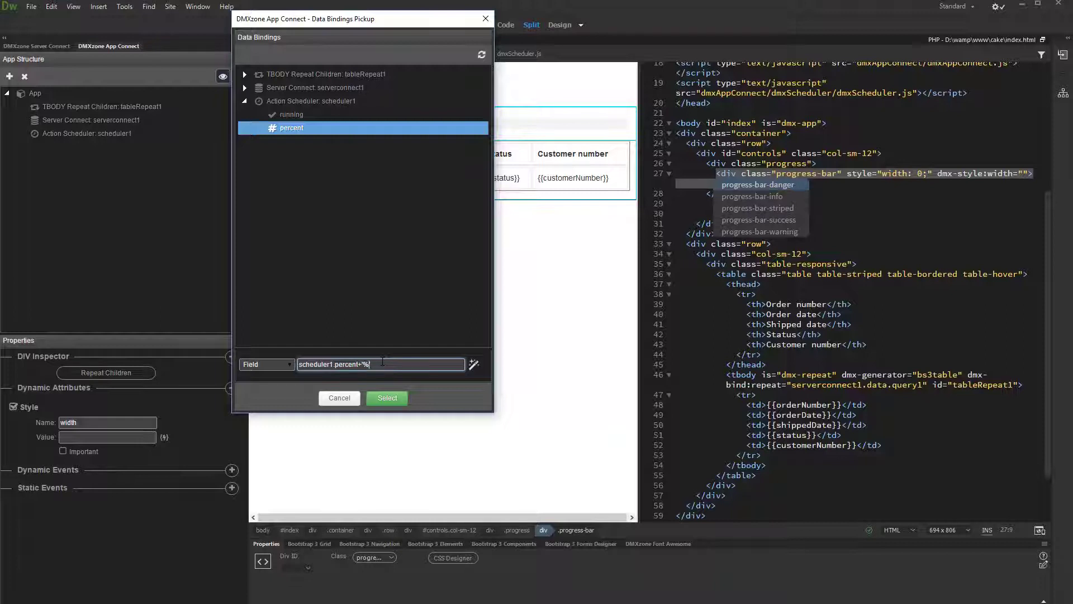
click(391, 399)
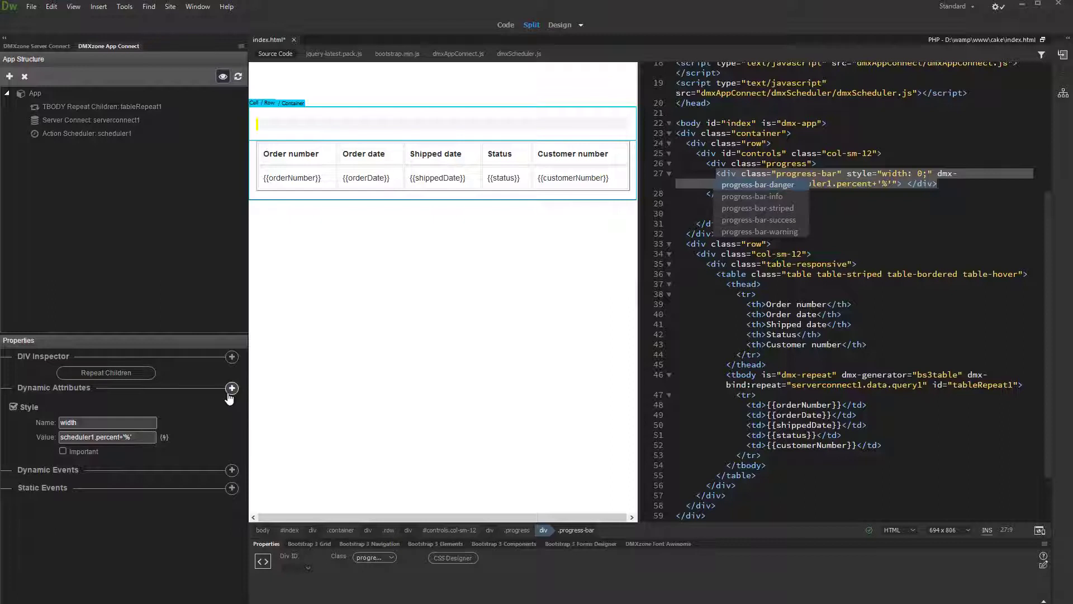
Step: Add a dynamic transition-duration style of '0s' to the progress bar, then save and preview with F12
click(228, 397)
click(229, 398)
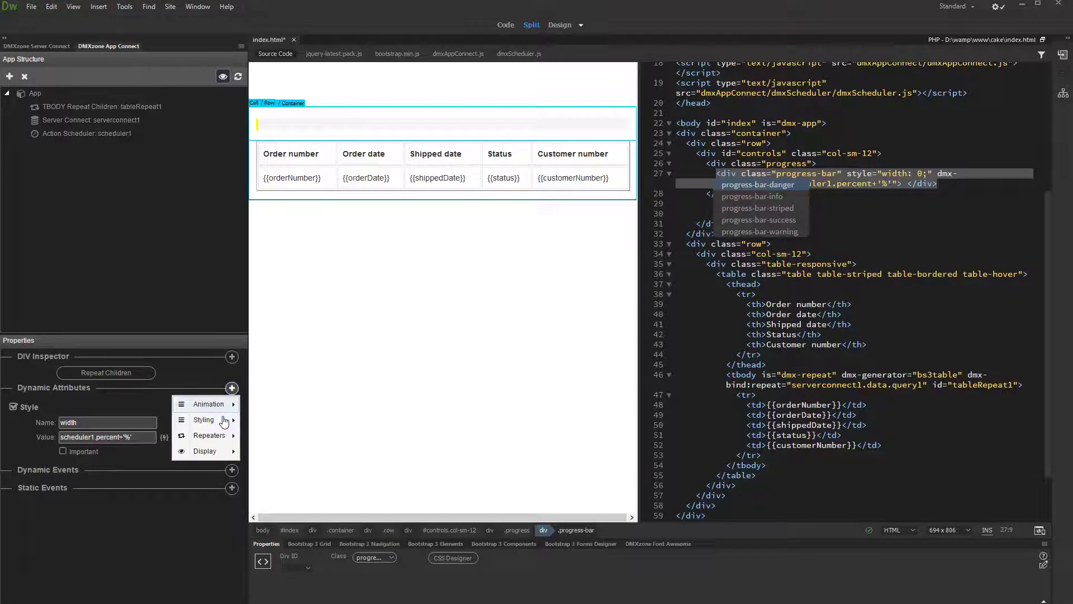
mouse_move(206, 420)
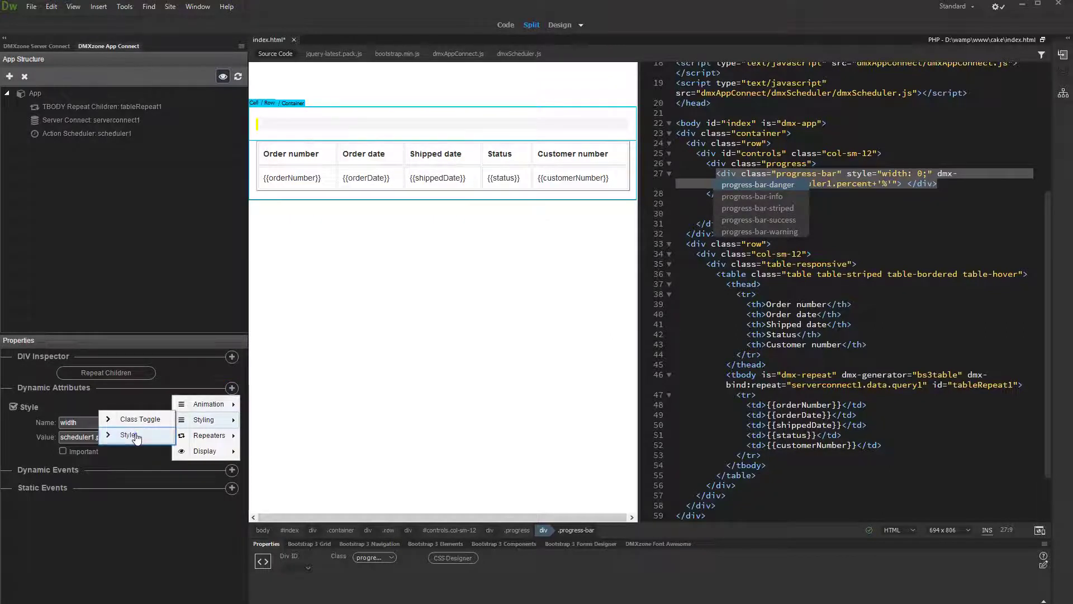
click(118, 435)
text(transition-duration)
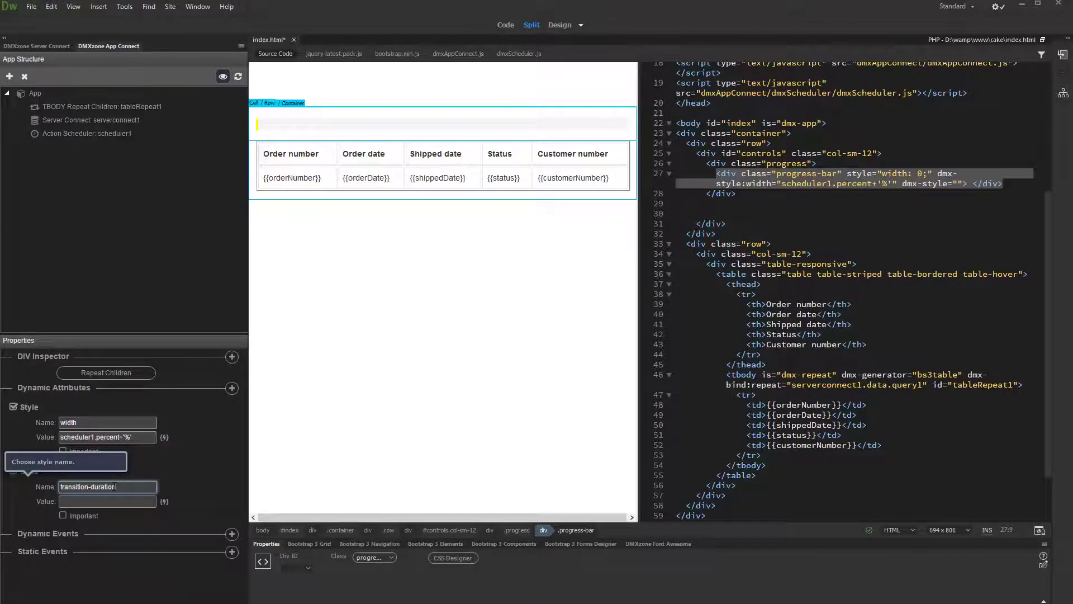
click(118, 501)
text(0s)
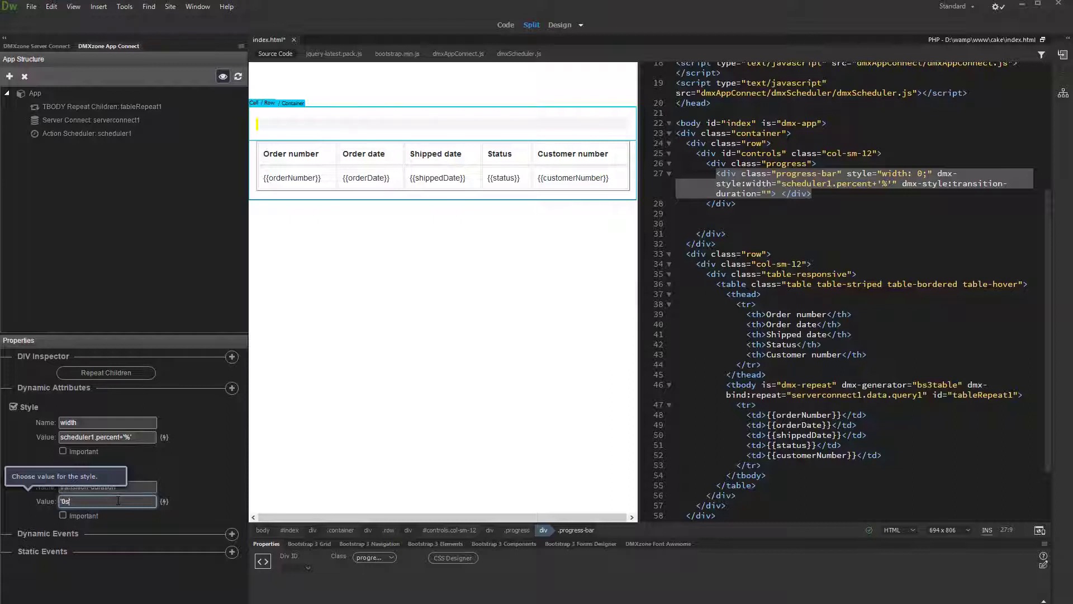
text(')
key(Return)
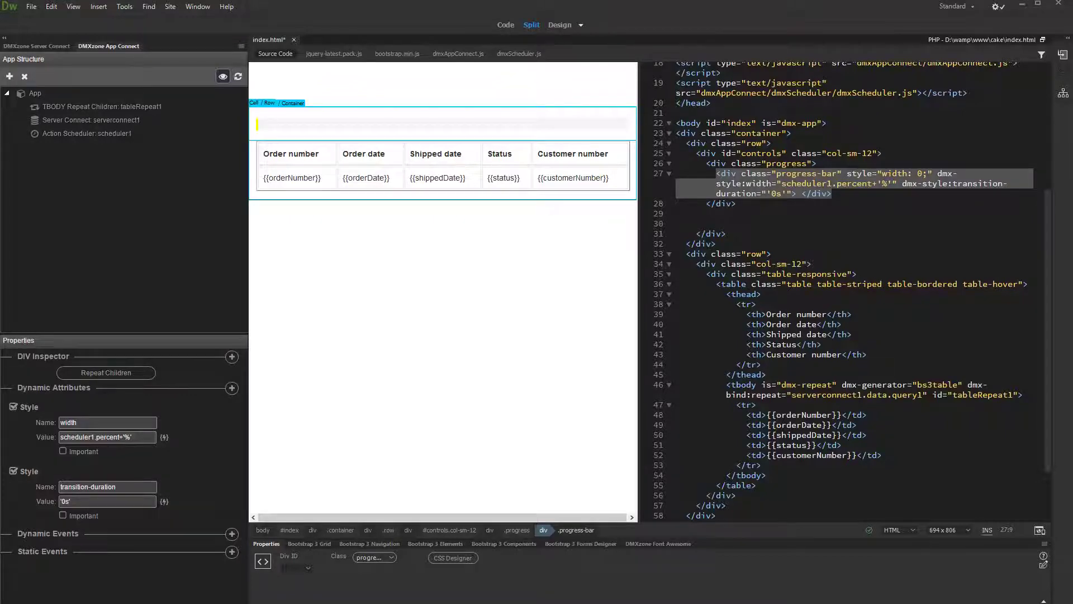
key(F12)
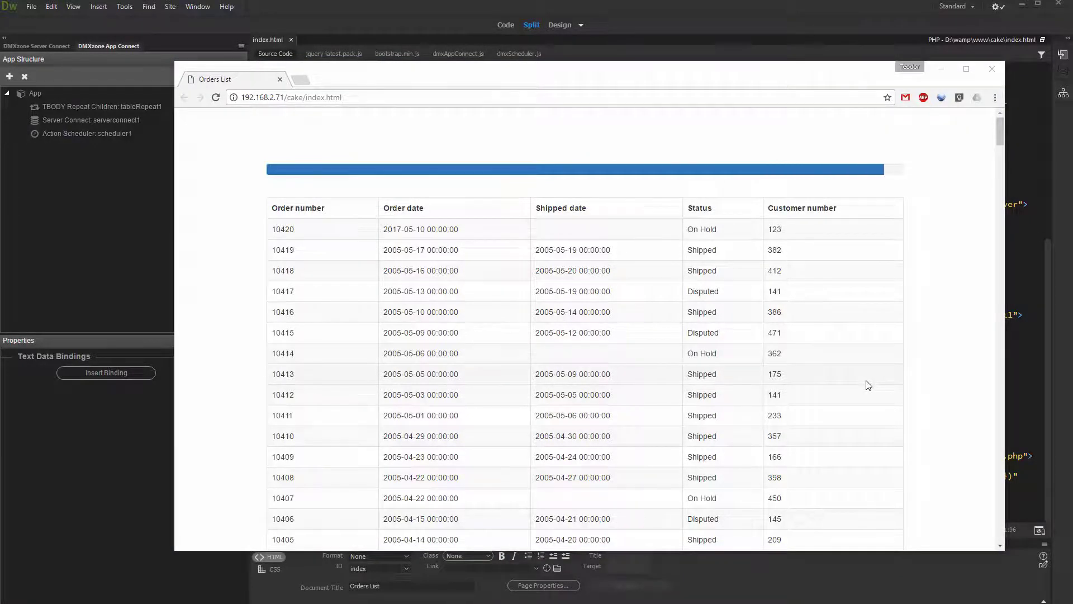
Step: Watch the Chrome preview as the bar fills and order 10421 appears after a refresh
click(837, 239)
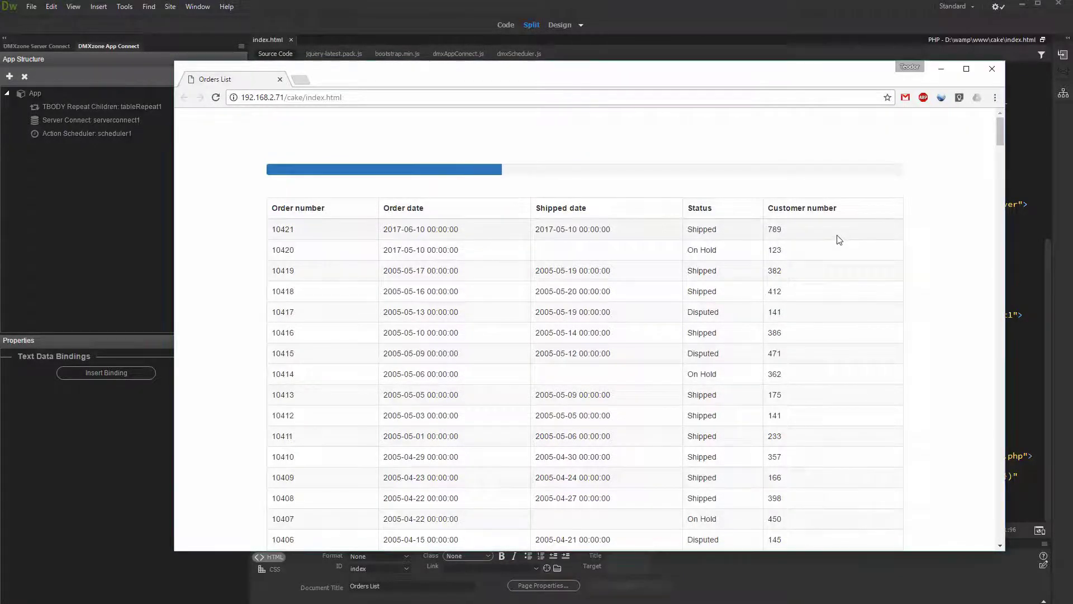